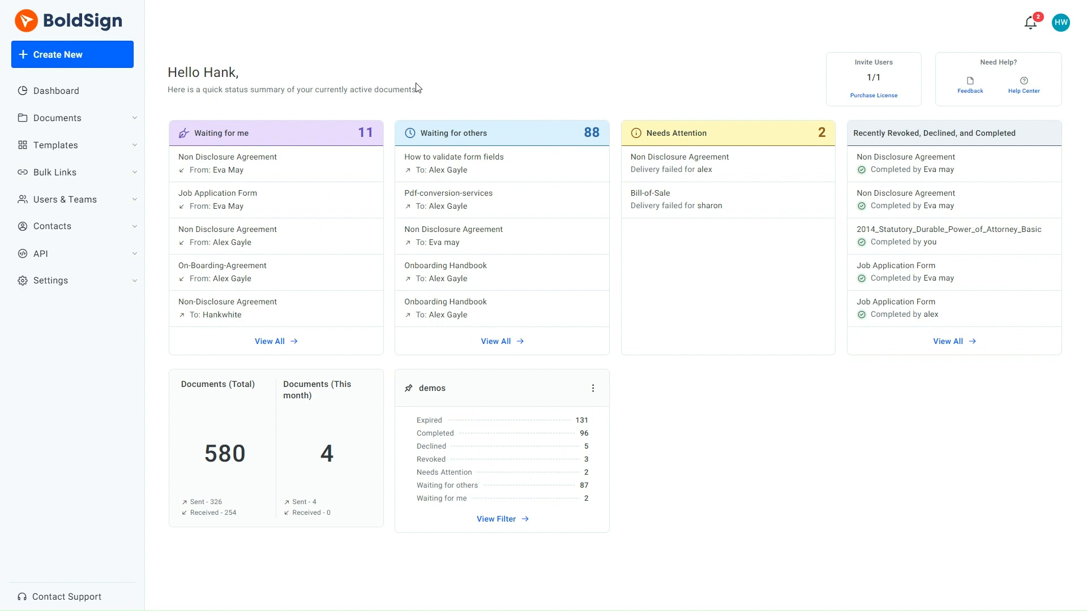
# Step: Upload Tech Conference Form.pdf as a new document for signing
pyautogui.click(44, 56)
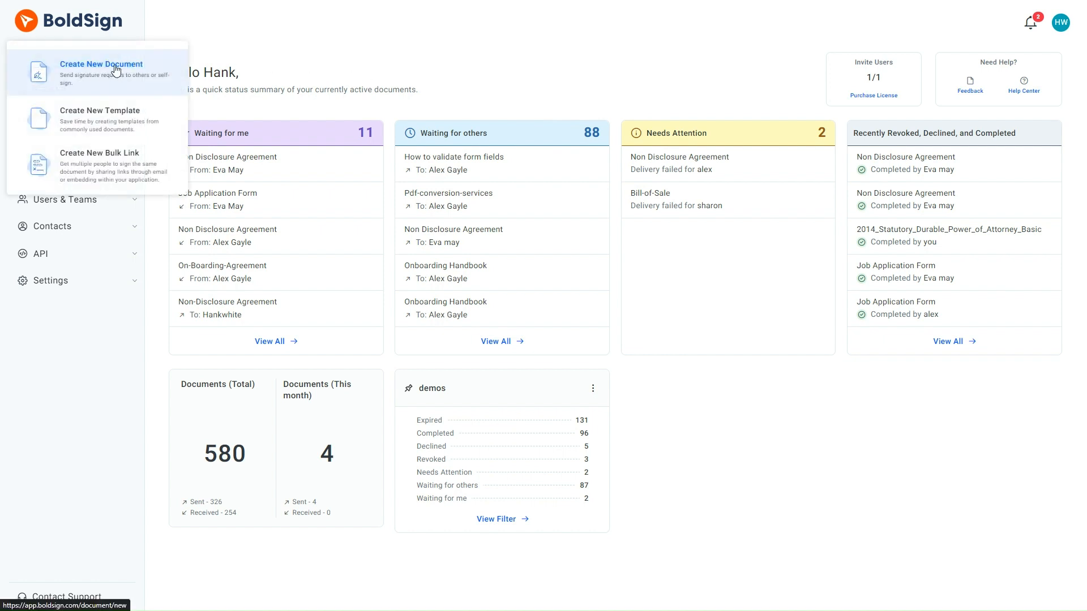
pyautogui.click(115, 69)
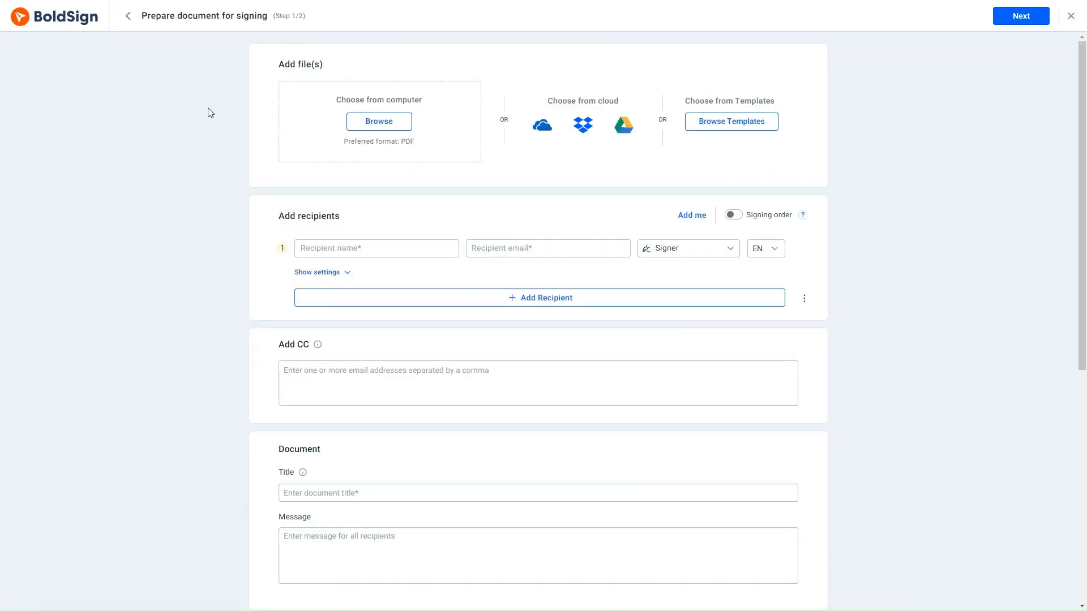
pyautogui.click(378, 121)
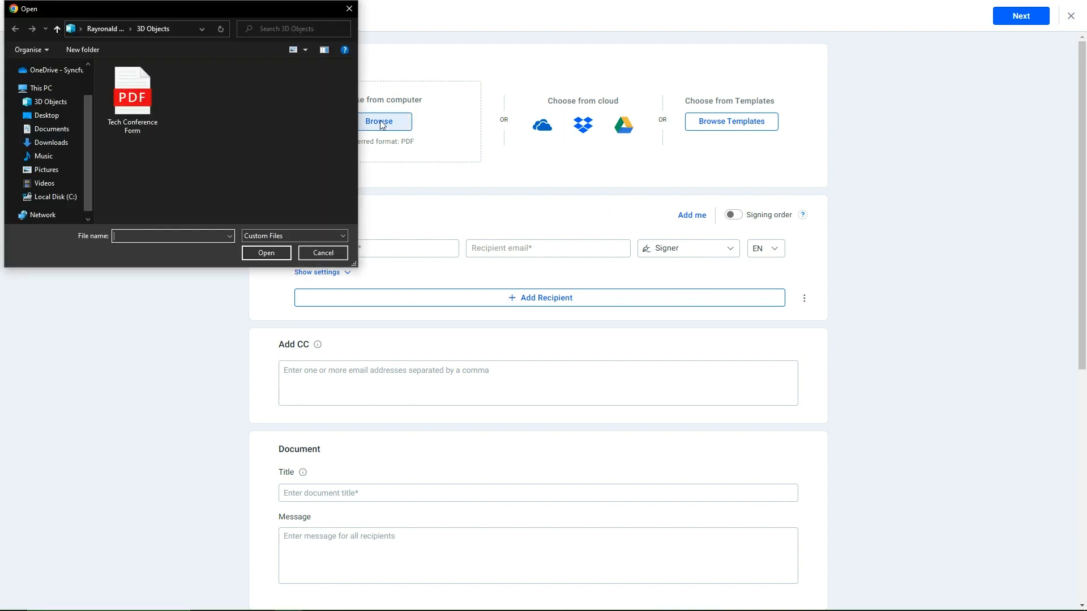
pyautogui.click(138, 114)
pyautogui.click(268, 252)
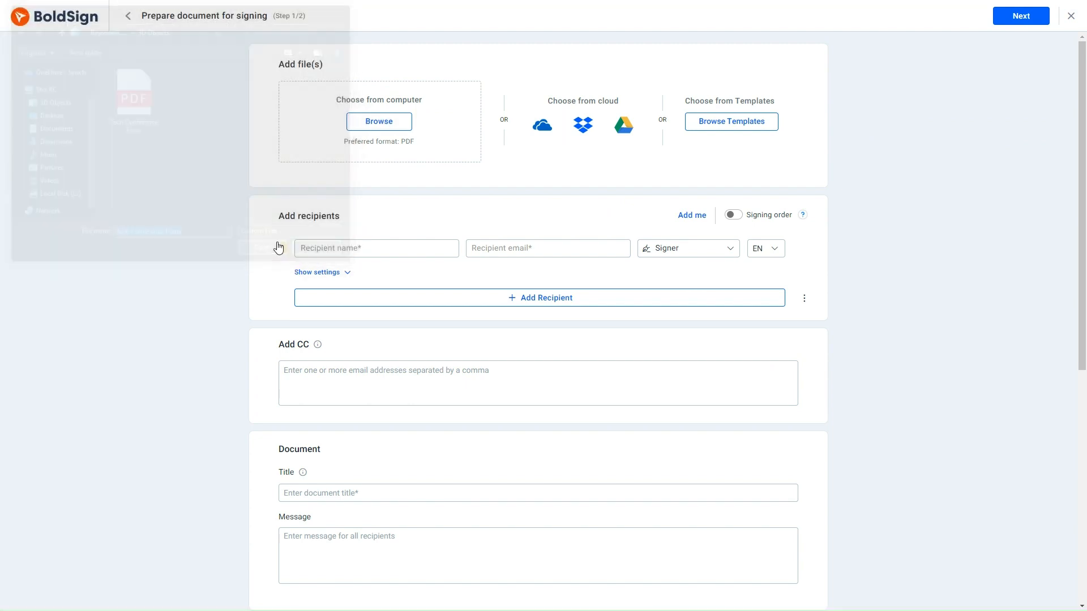
# Step: Add the matching contact from suggestions as the signer and proceed to field setup
pyautogui.click(312, 283)
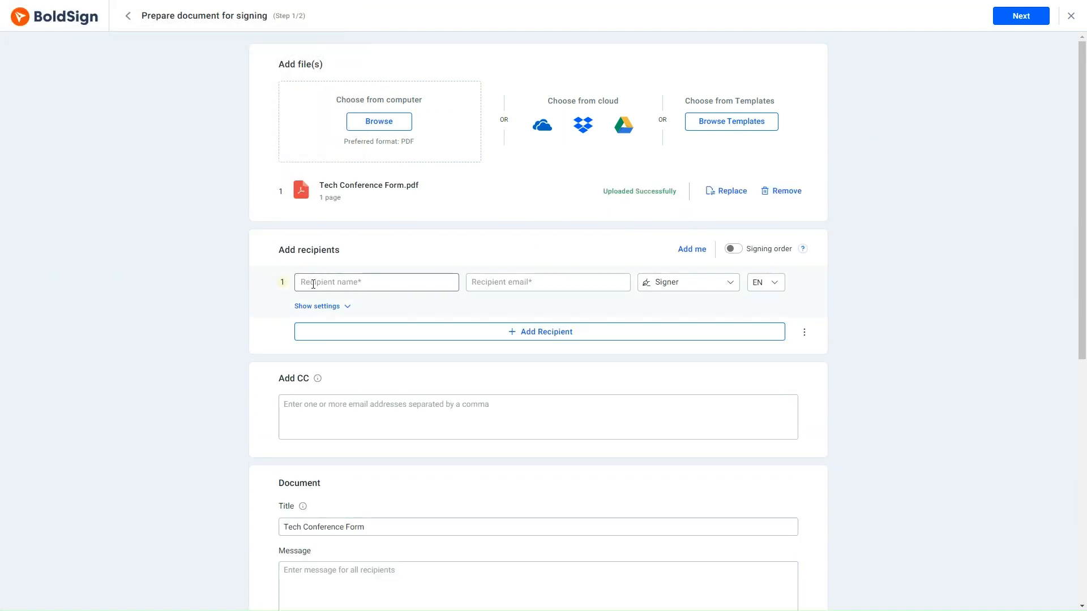
pyautogui.write('Ale')
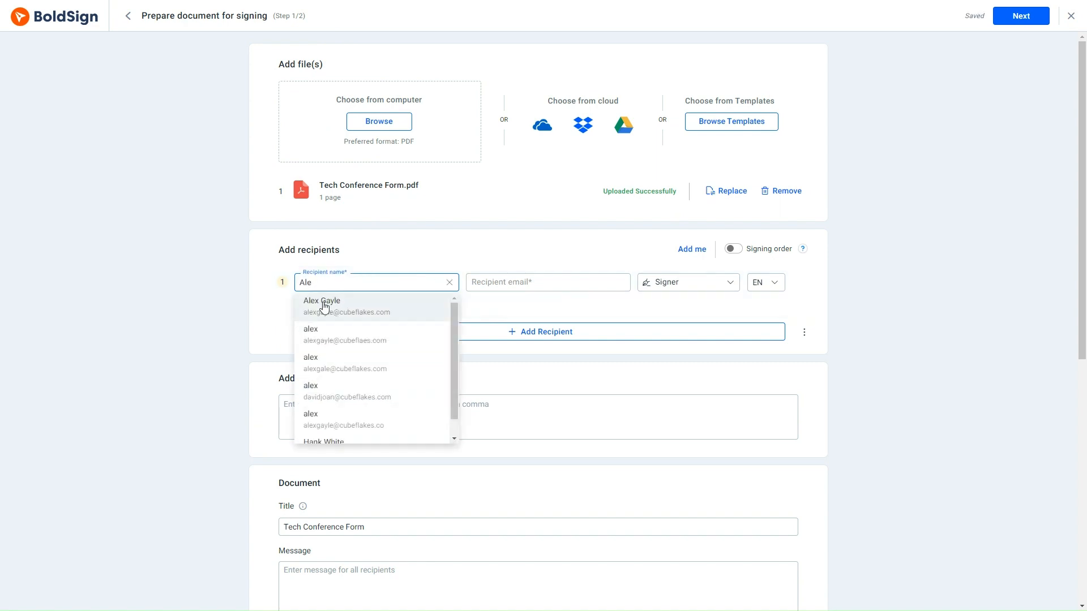
pyautogui.click(322, 306)
pyautogui.scroll(-2, 331, 307)
pyautogui.scroll(-5, 331, 307)
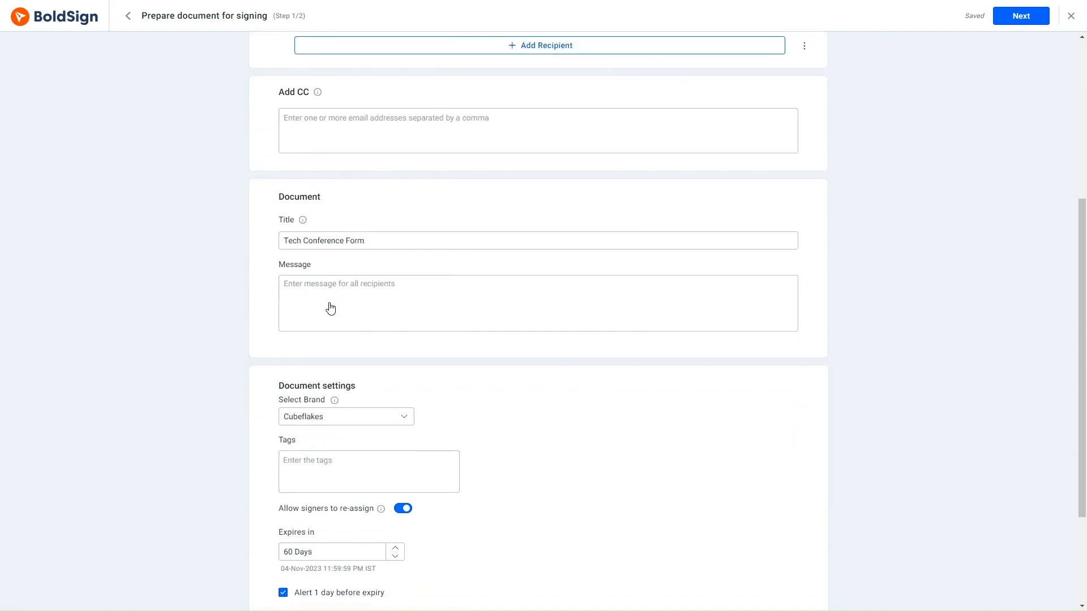
pyautogui.click(1017, 16)
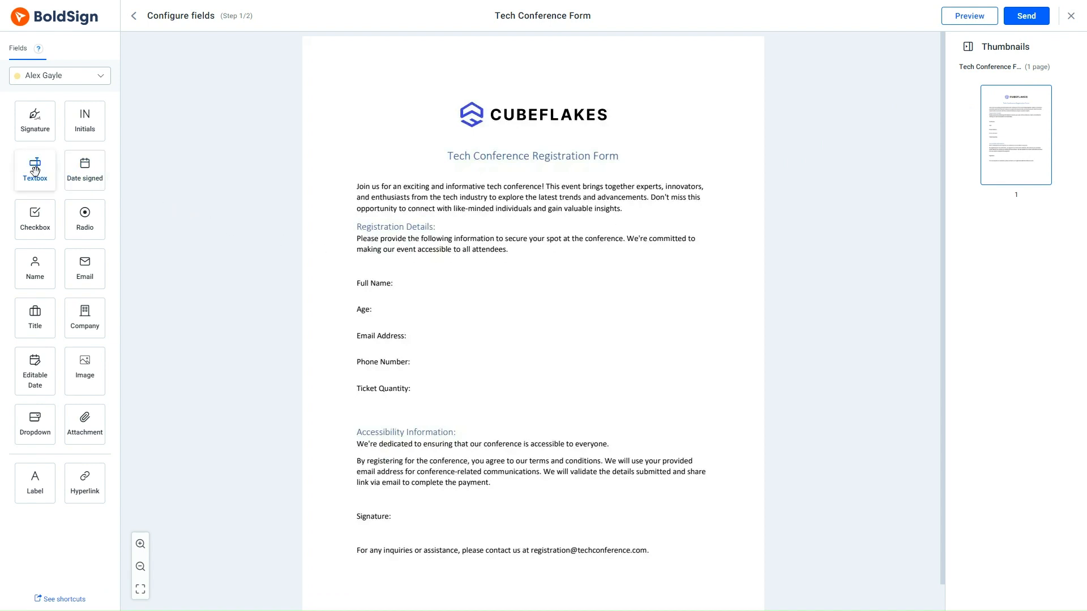
# Step: Place textboxes for Full Name, Age, Email Address, Phone Number and Ticket Quantity, leaving Full Name unvalidated
pyautogui.moveTo(35, 170); pyautogui.dragTo(434, 390)
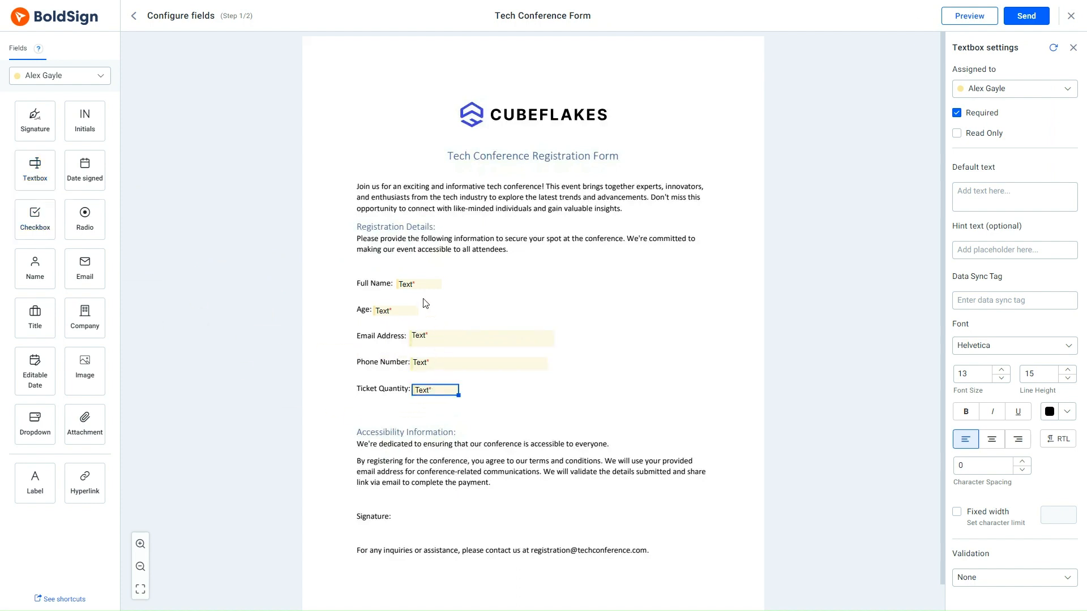
pyautogui.click(413, 282)
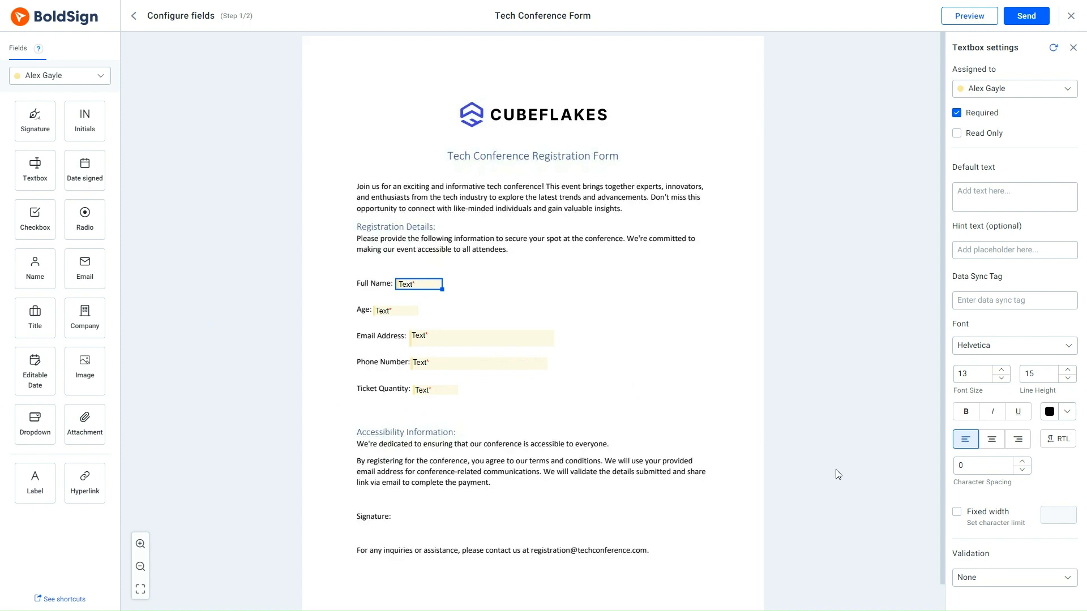
pyautogui.click(1045, 578)
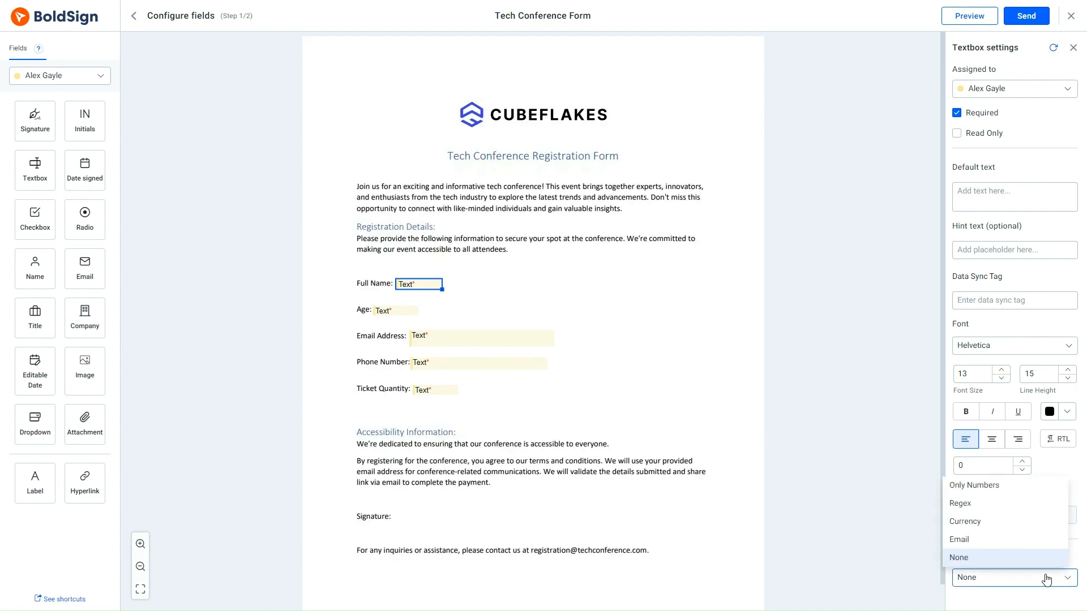
pyautogui.click(989, 560)
pyautogui.click(810, 451)
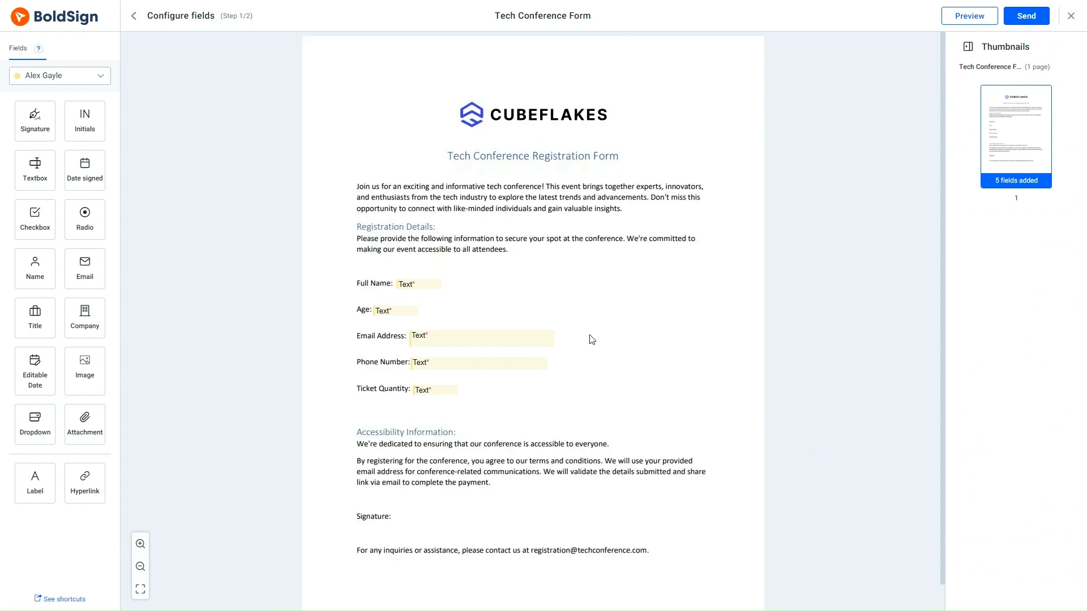
# Step: Restrict the Age textbox to Only Numbers with a fixed width of 2 characters
pyautogui.click(391, 311)
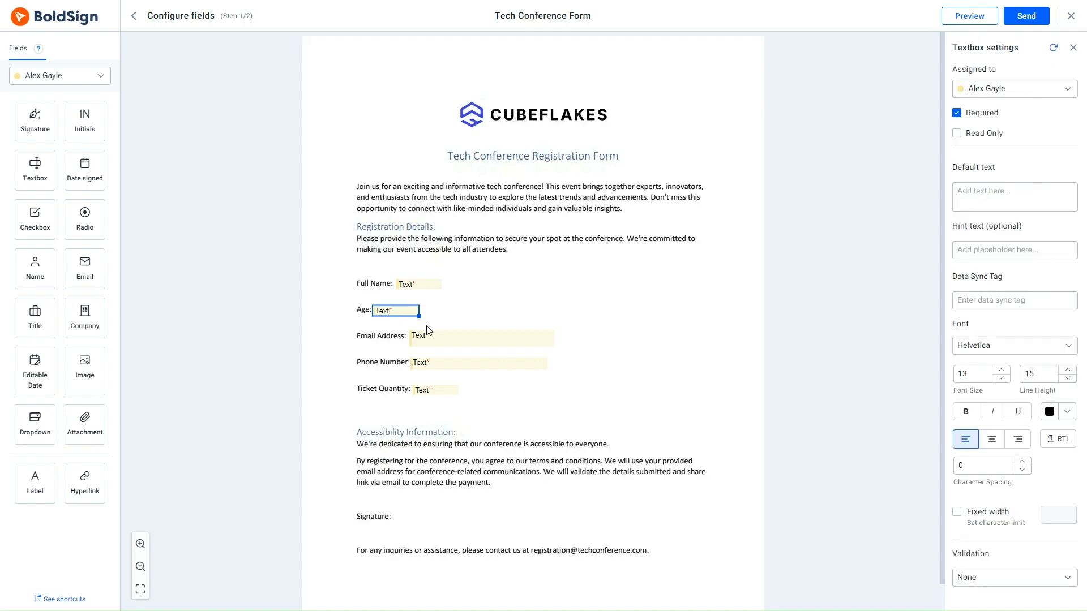
pyautogui.click(1067, 580)
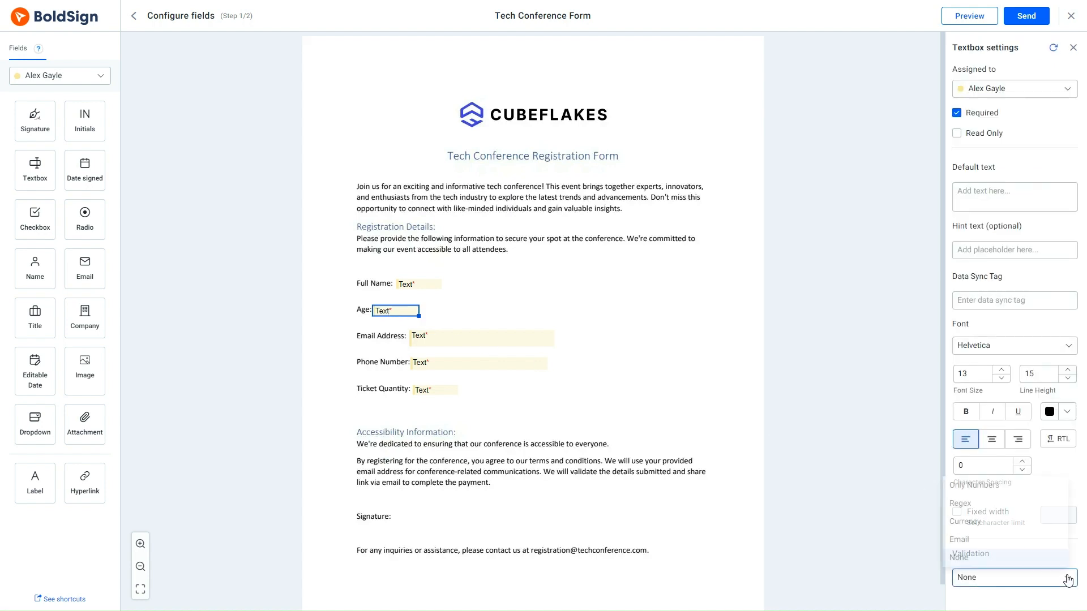
pyautogui.click(1010, 486)
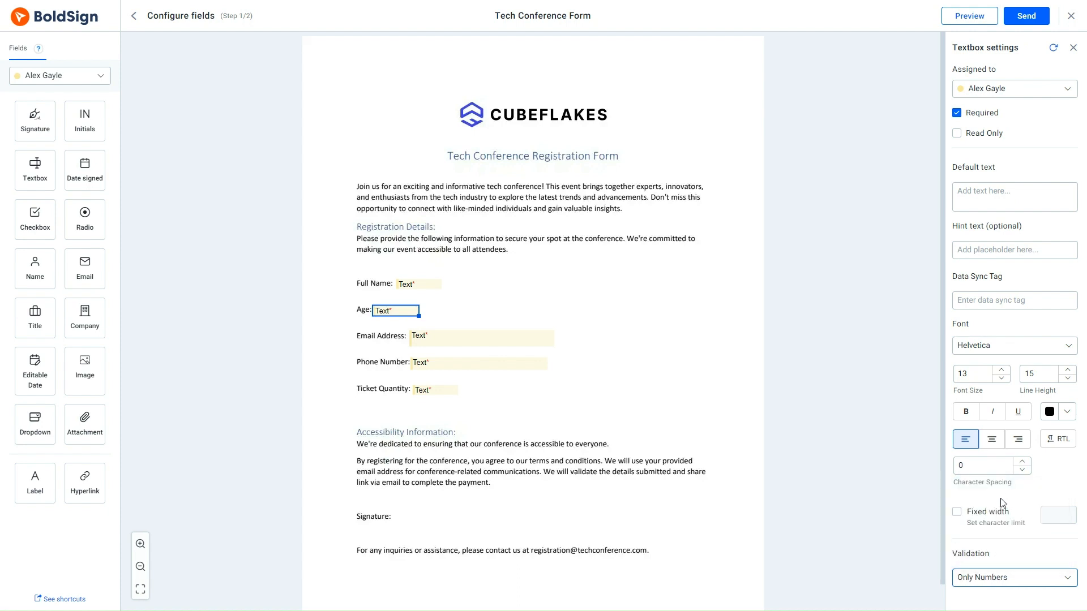
pyautogui.click(957, 511)
pyautogui.doubleClick(1062, 518)
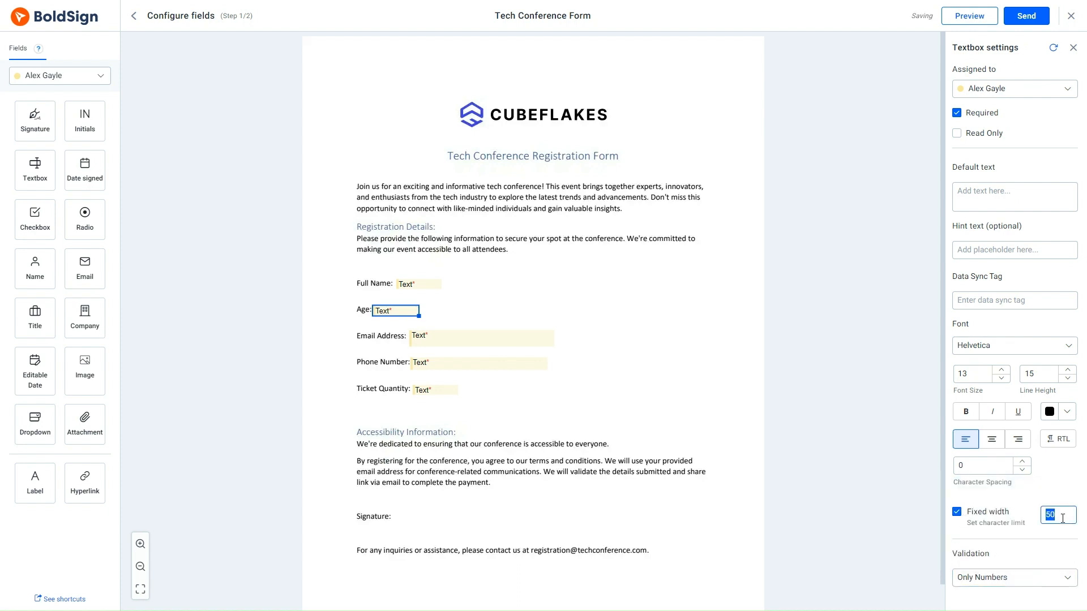
pyautogui.write('2')
pyautogui.click(867, 479)
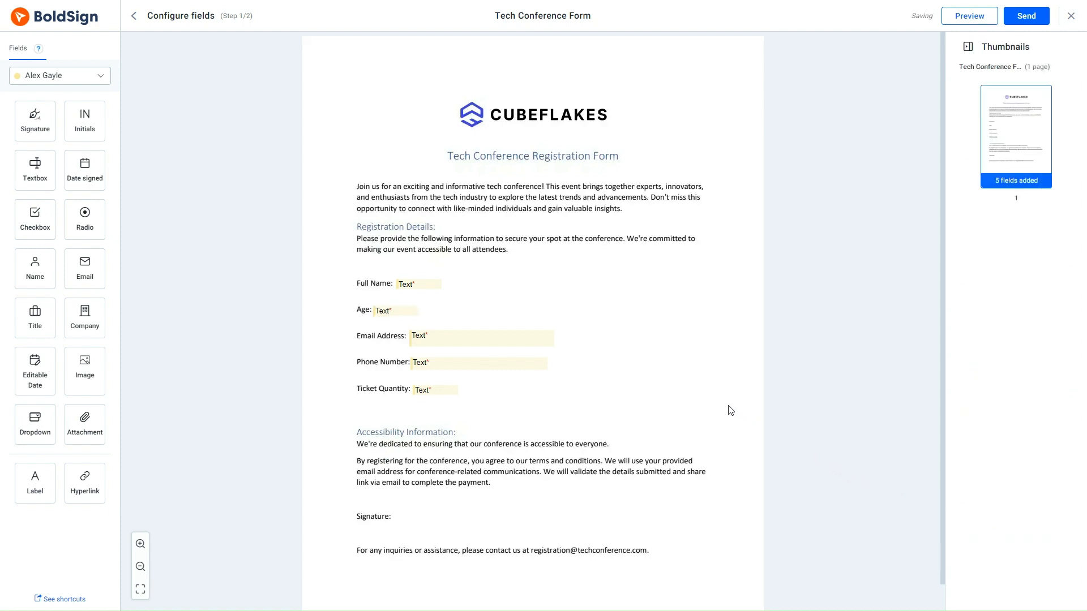
# Step: Require a valid email address in the Email Address field
pyautogui.click(478, 337)
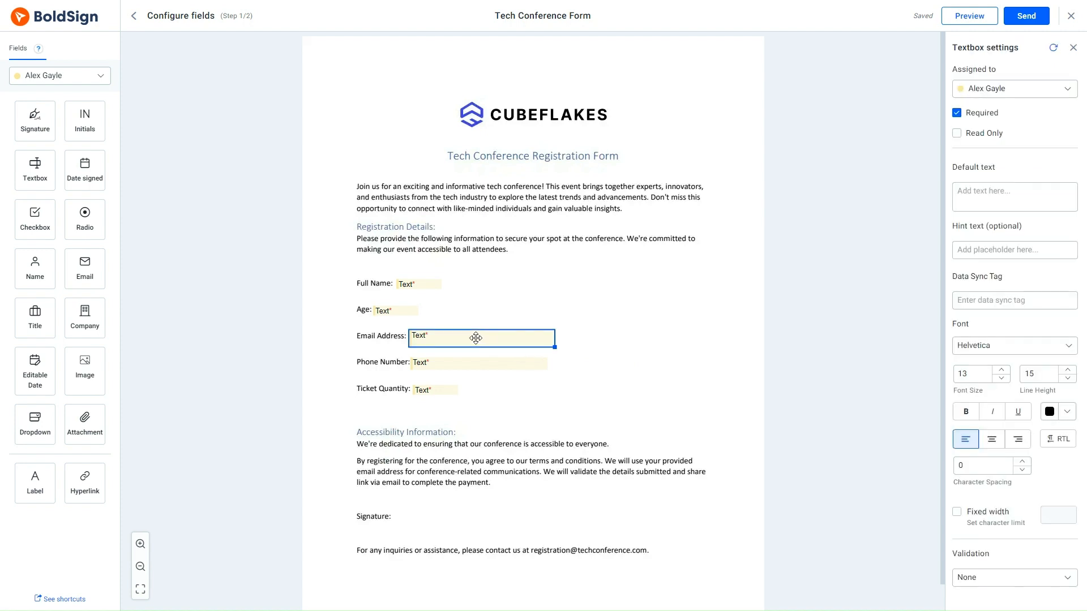
pyautogui.click(1067, 578)
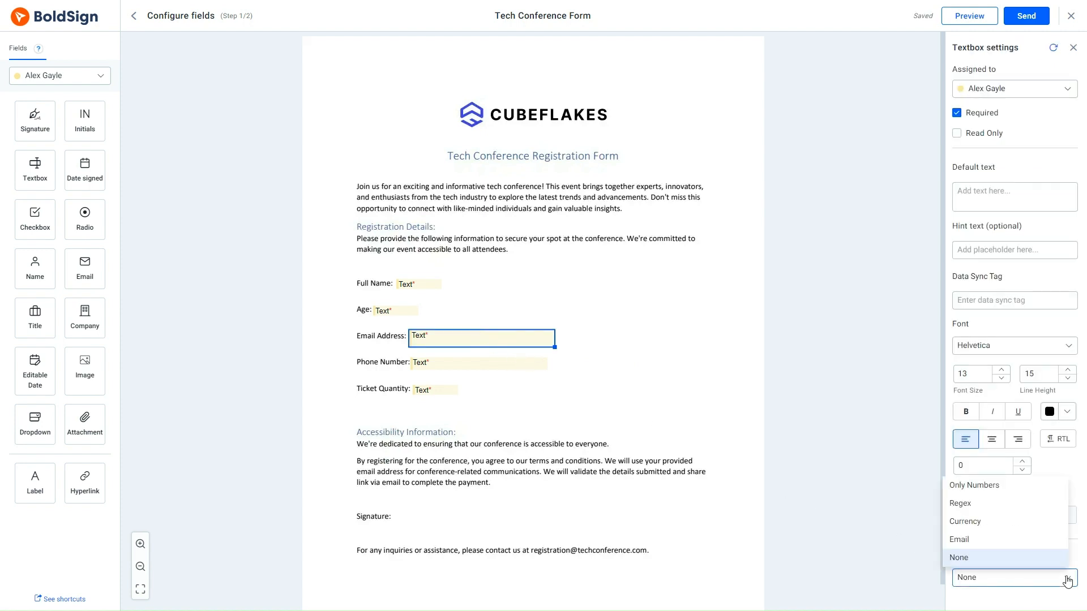
pyautogui.click(1011, 540)
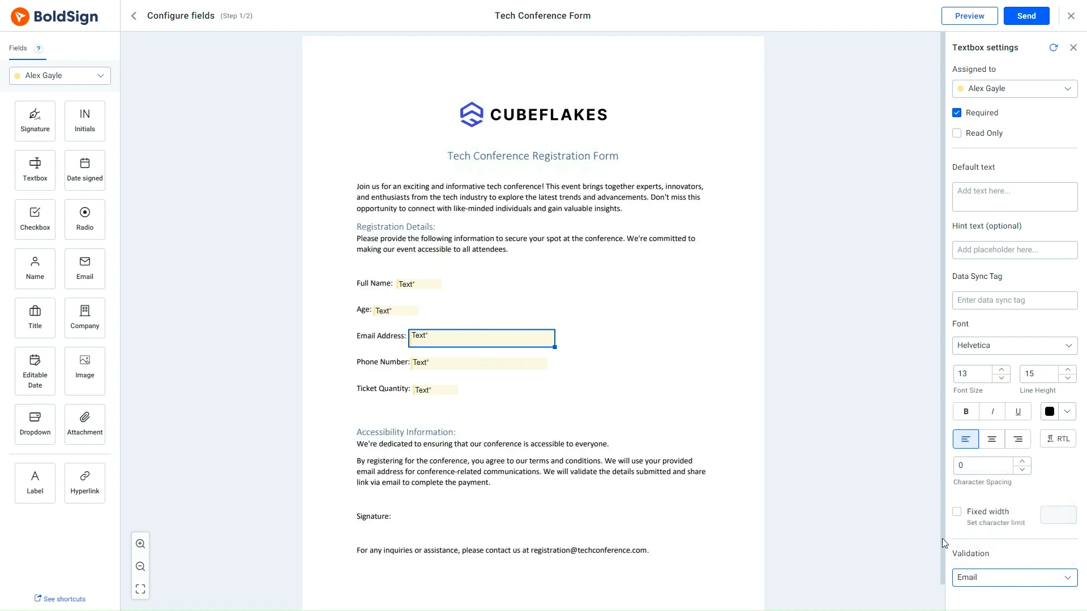
pyautogui.click(887, 533)
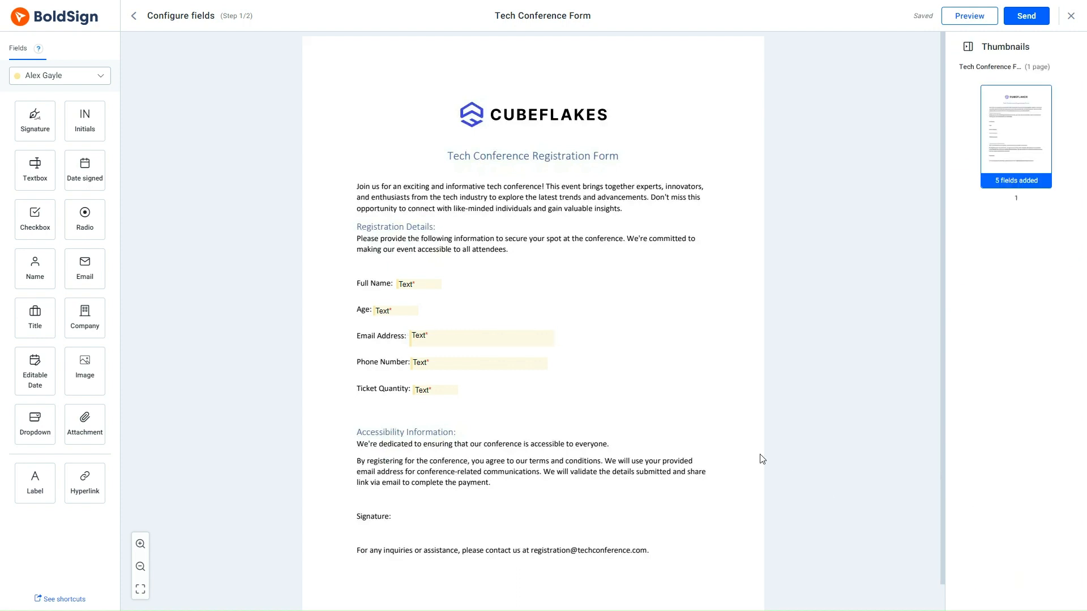
pyautogui.click(501, 363)
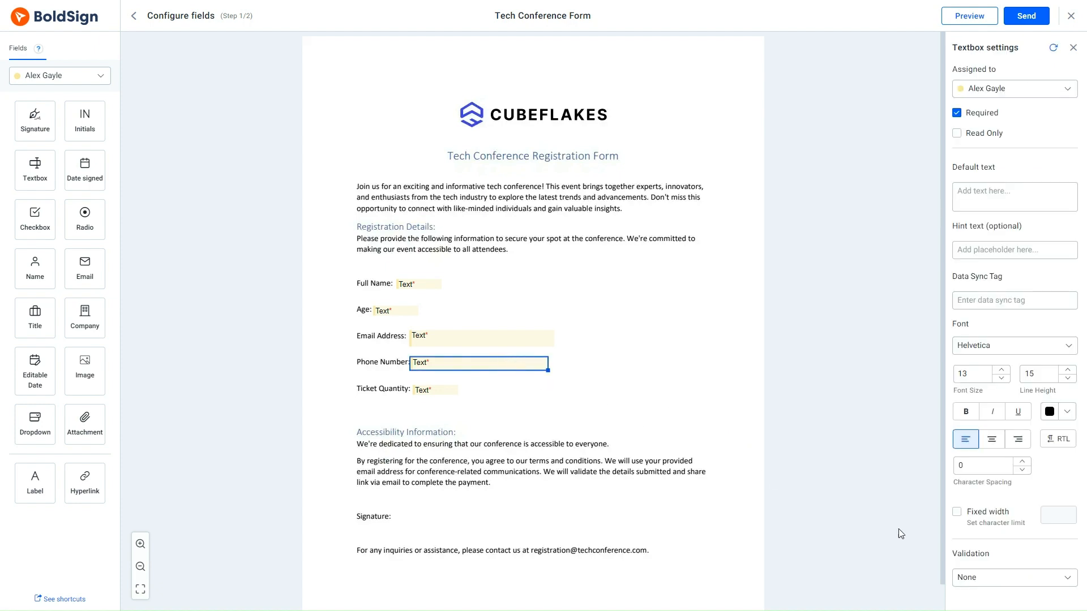
pyautogui.click(1069, 579)
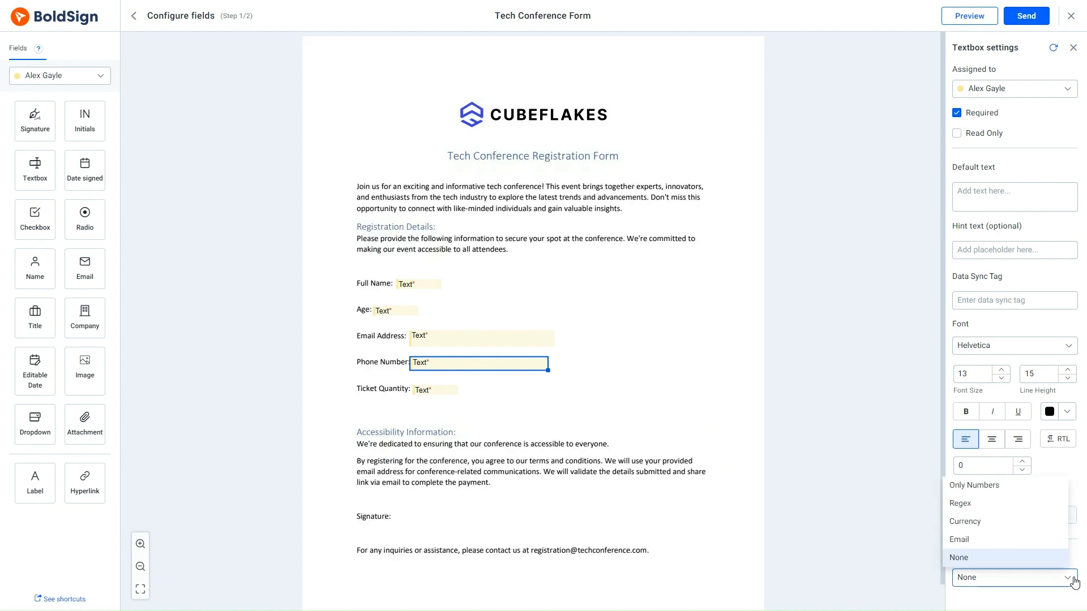
pyautogui.click(1013, 504)
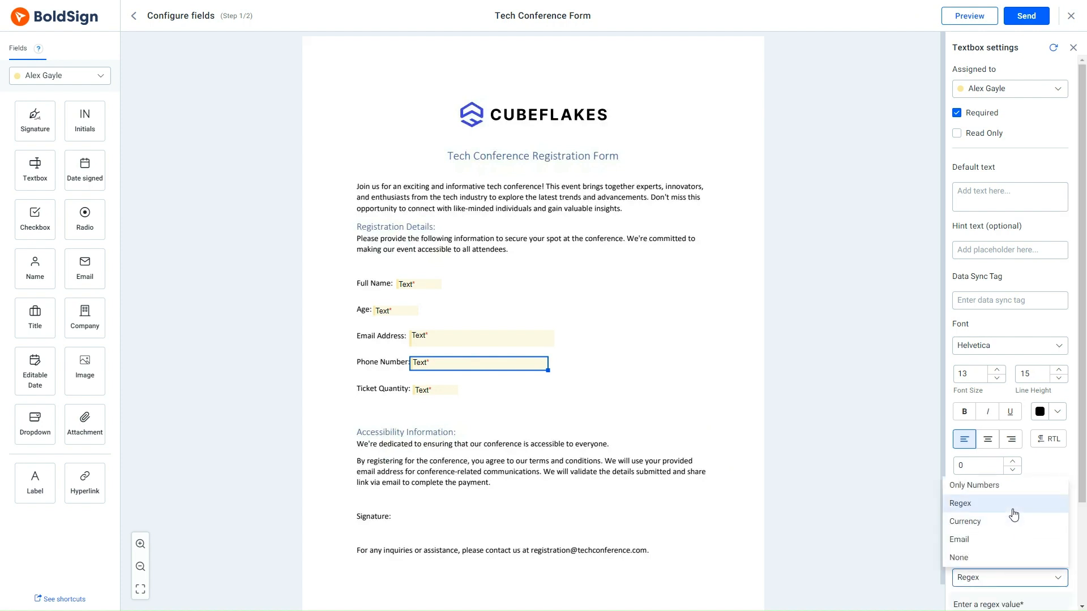
pyautogui.scroll(-2, 1023, 563)
pyautogui.click(1000, 499)
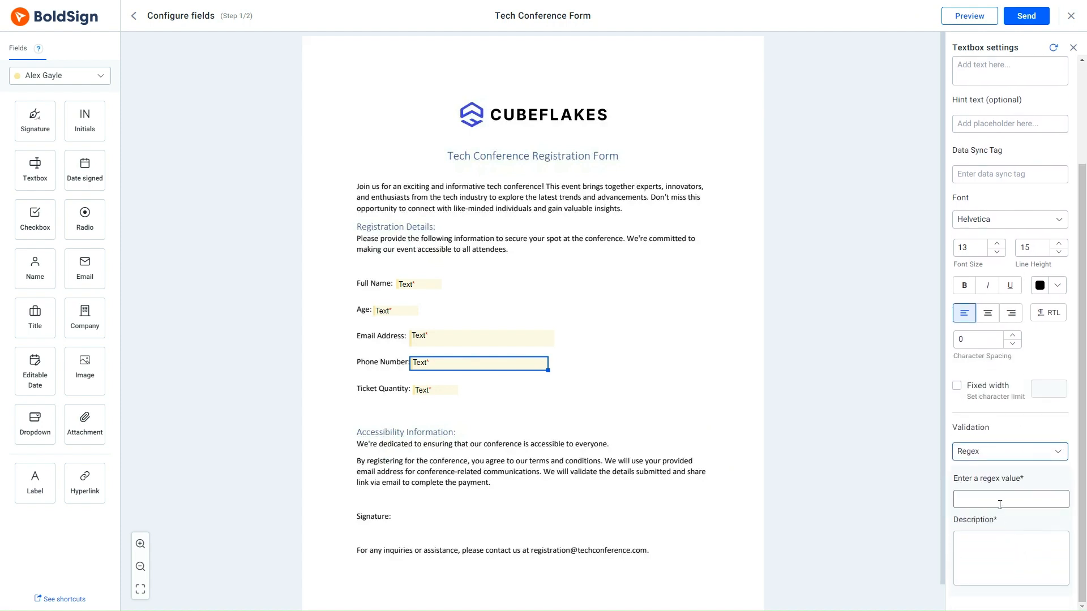
pyautogui.click(976, 496)
pyautogui.click(965, 499)
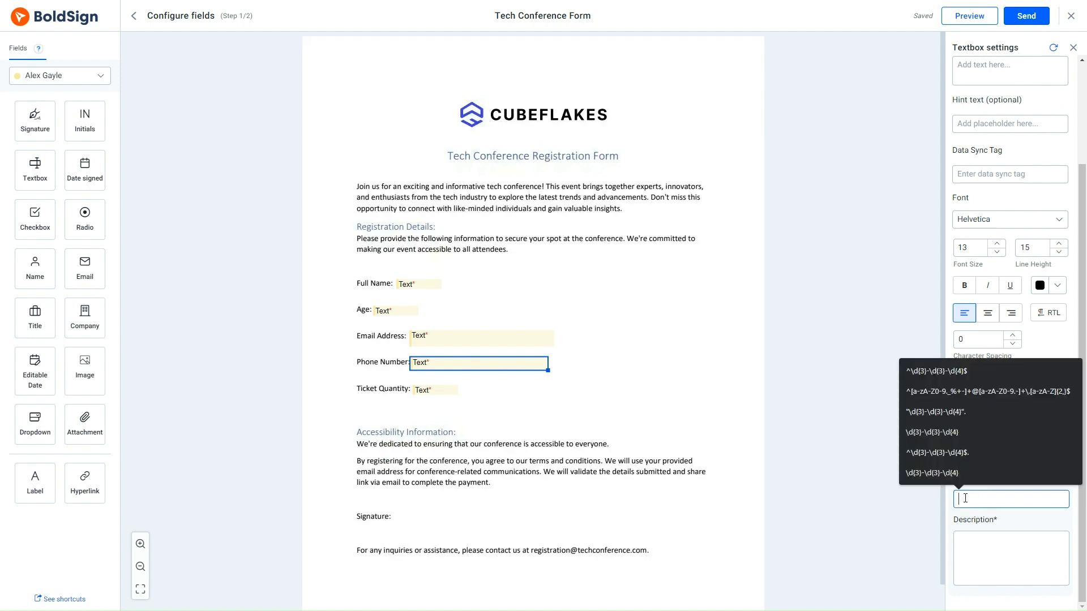
pyautogui.press('Down')
pyautogui.press('Return')
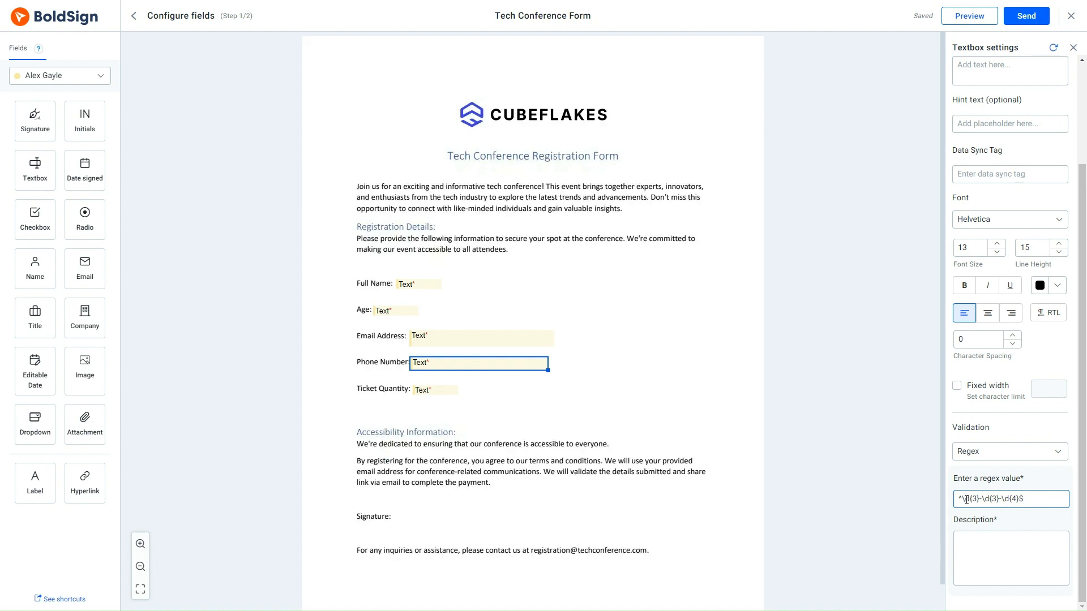
pyautogui.click(965, 543)
pyautogui.write('Please enter ')
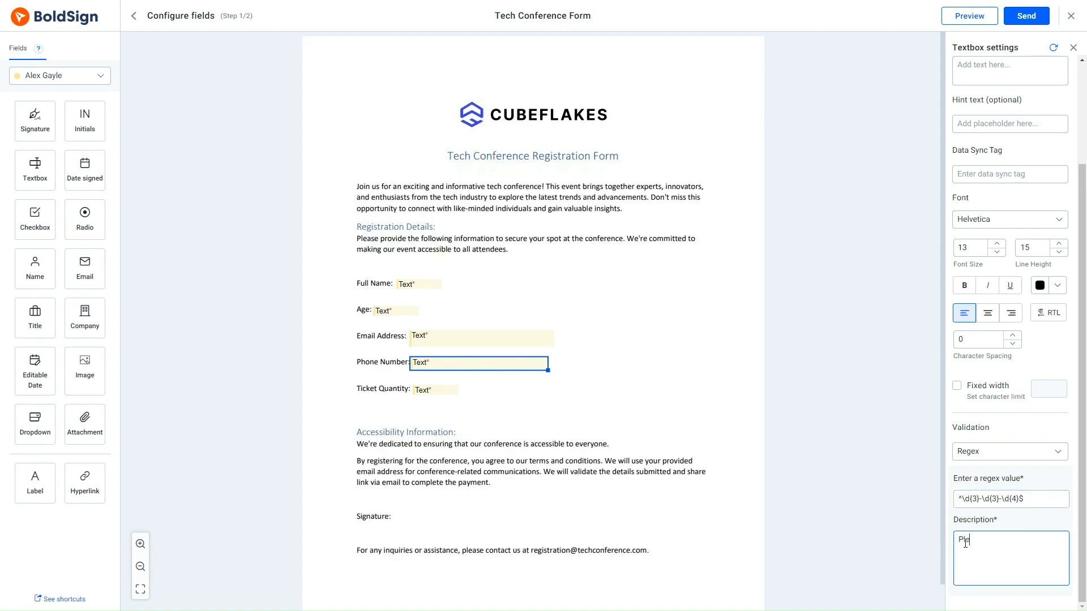
pyautogui.write('your Phone number in the ')
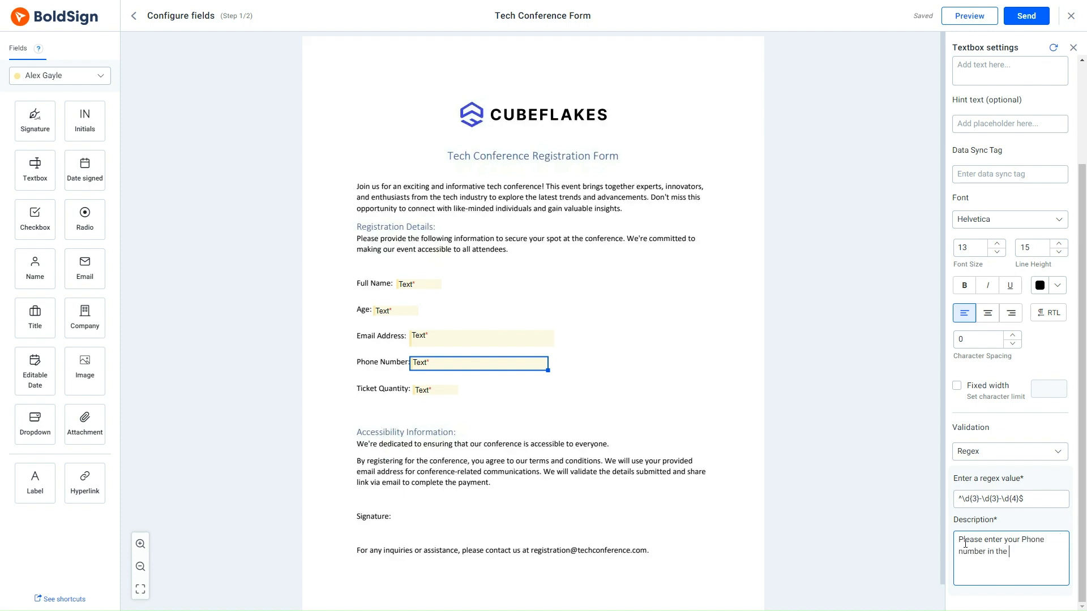
pyautogui.write('format: 123-456-7890')
pyautogui.click(898, 528)
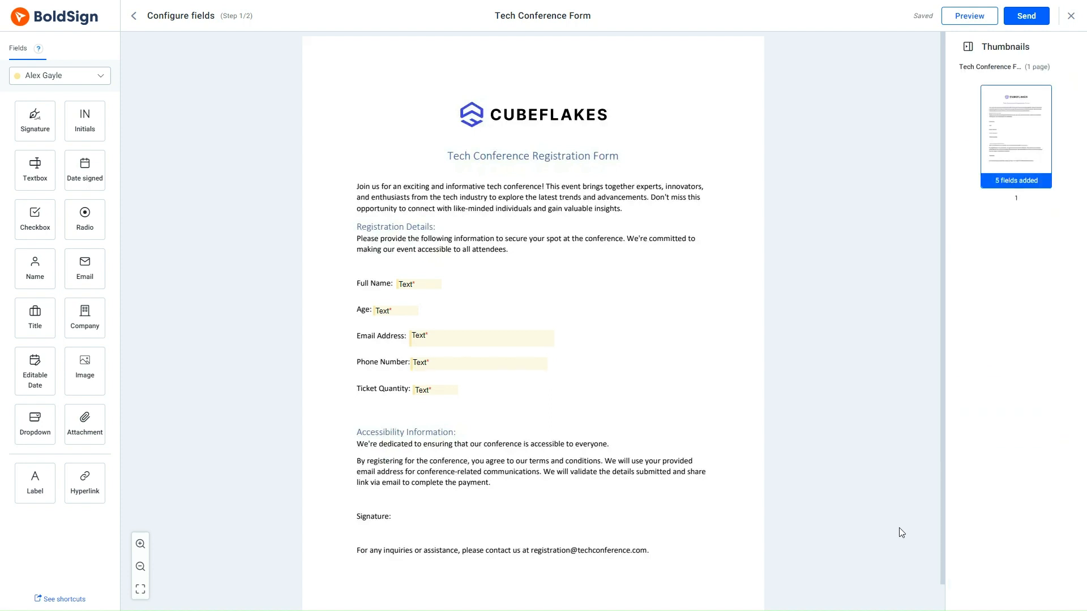
# Step: Set Ticket Quantity to Only Numbers with a fixed-width limit of 1 character
pyautogui.click(431, 390)
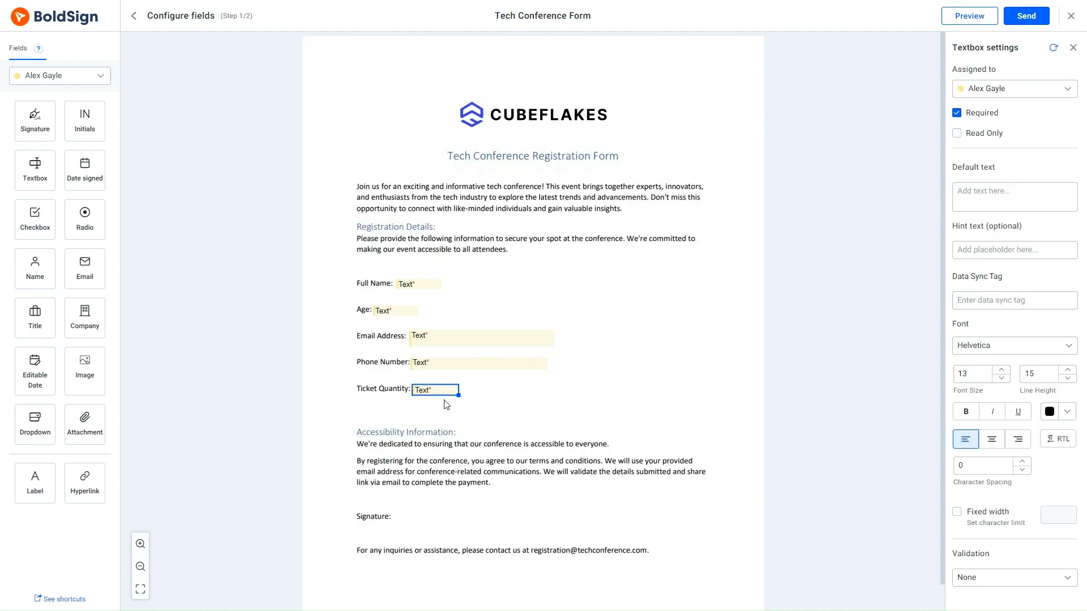
pyautogui.click(1071, 577)
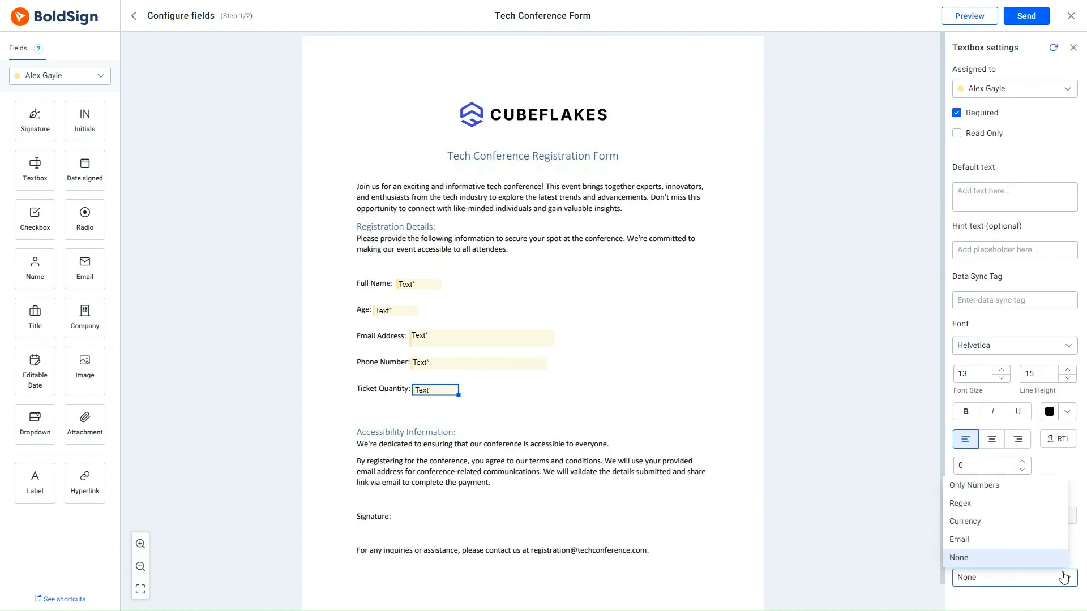
pyautogui.click(1005, 487)
pyautogui.click(958, 514)
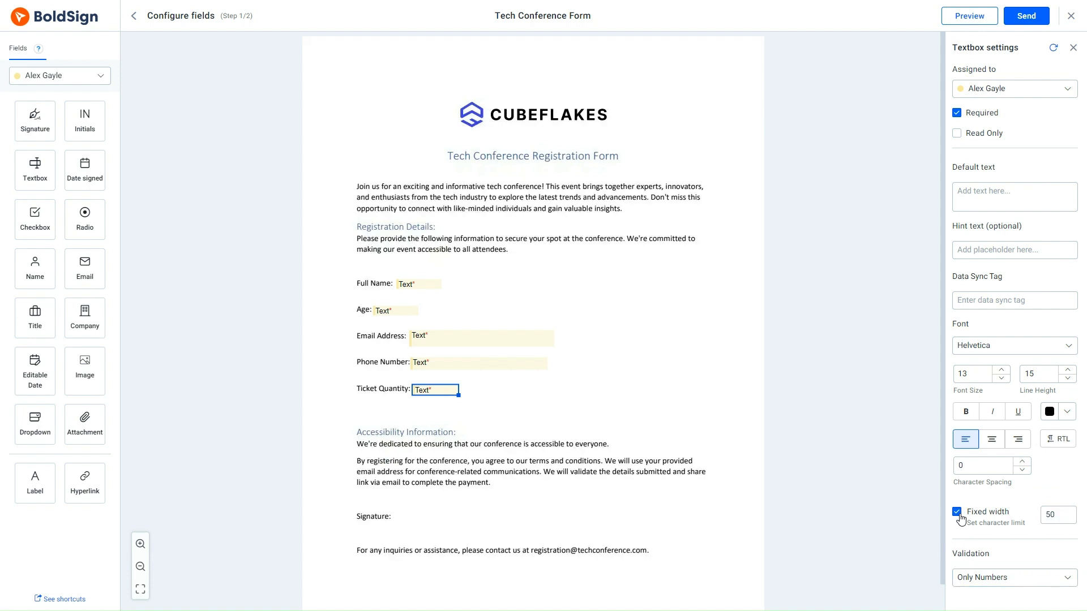
pyautogui.click(1057, 516)
pyautogui.doubleClick(1058, 517)
pyautogui.write('1')
pyautogui.click(877, 509)
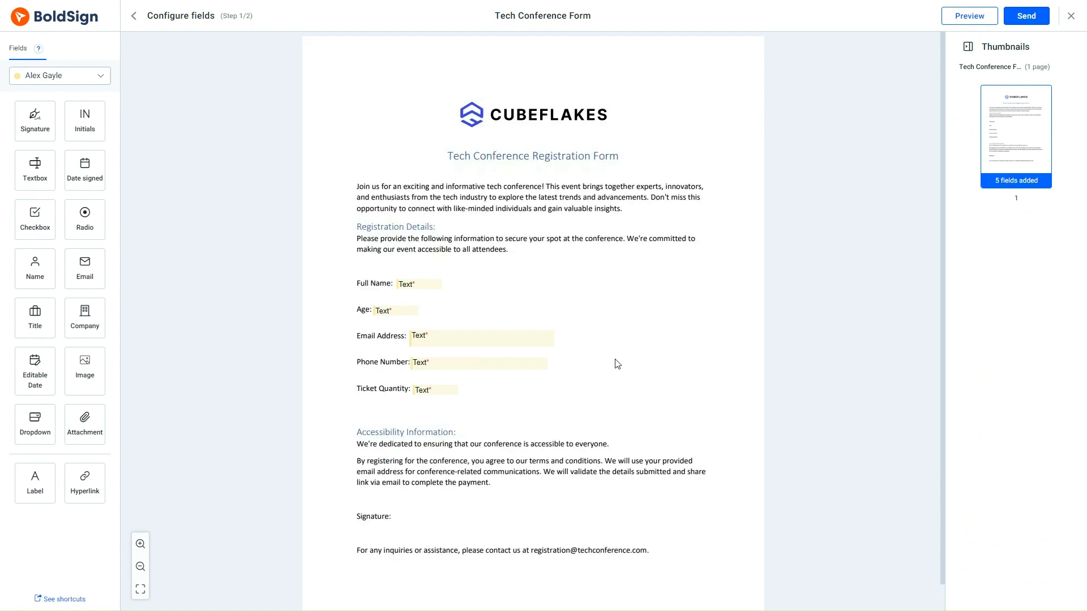
# Step: Add a signature field beside Signature:, send the form, then open the signing page and accept the disclosure
pyautogui.moveTo(25, 121)
pyautogui.mouseDown()
pyautogui.moveTo(416, 490)
pyautogui.moveTo(423, 517)
pyautogui.mouseUp()
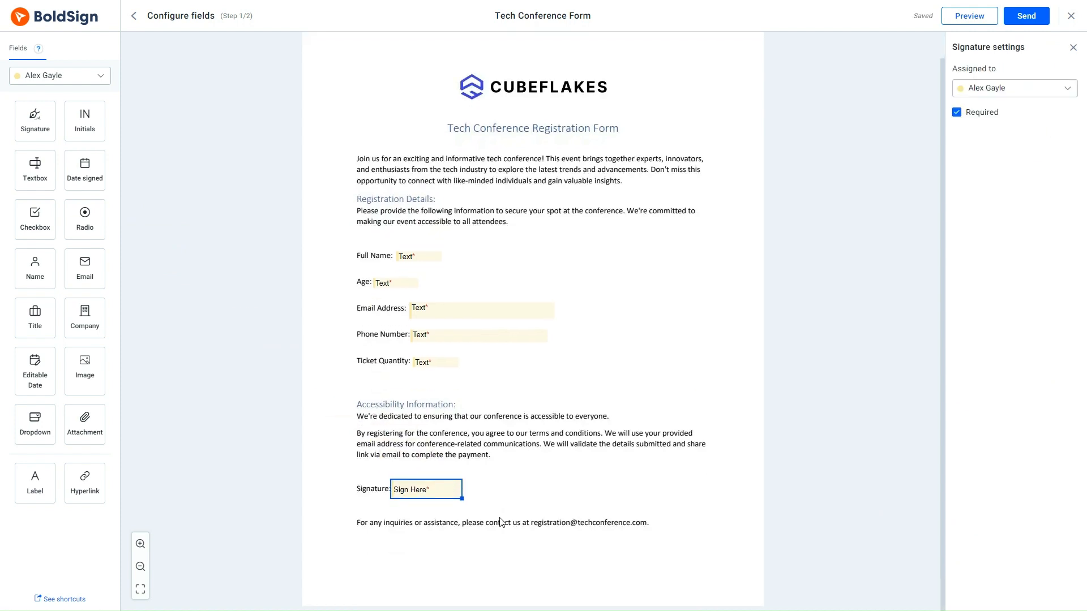
pyautogui.click(1021, 22)
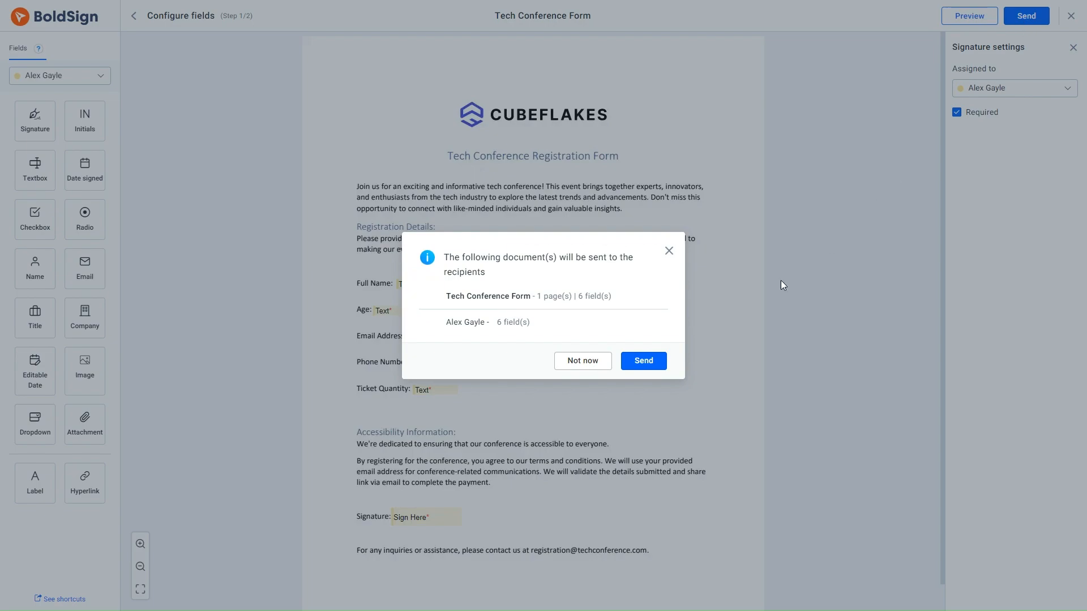
pyautogui.click(642, 362)
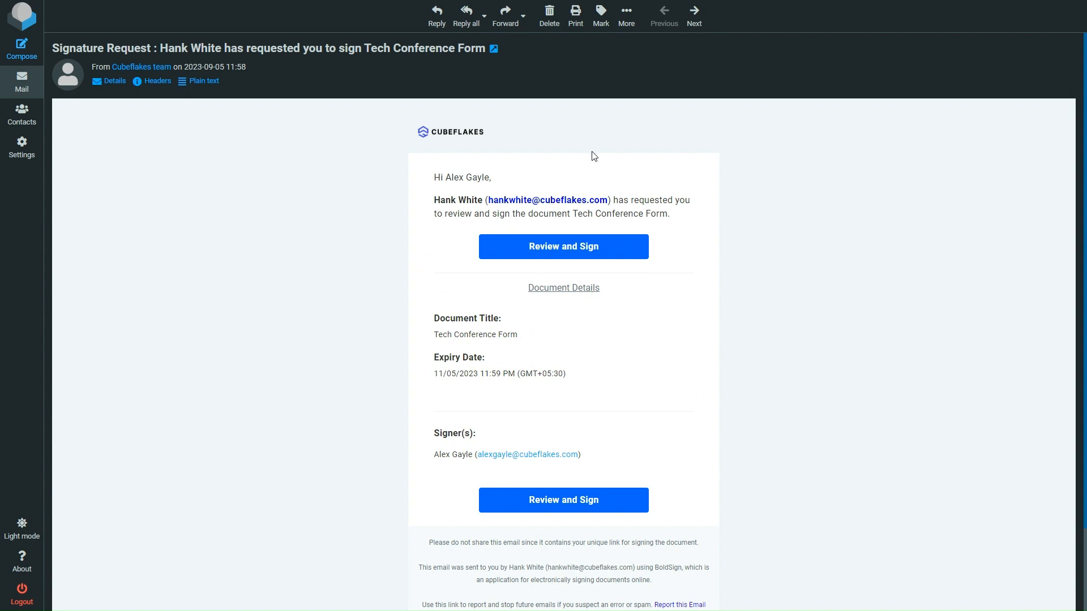
pyautogui.click(570, 248)
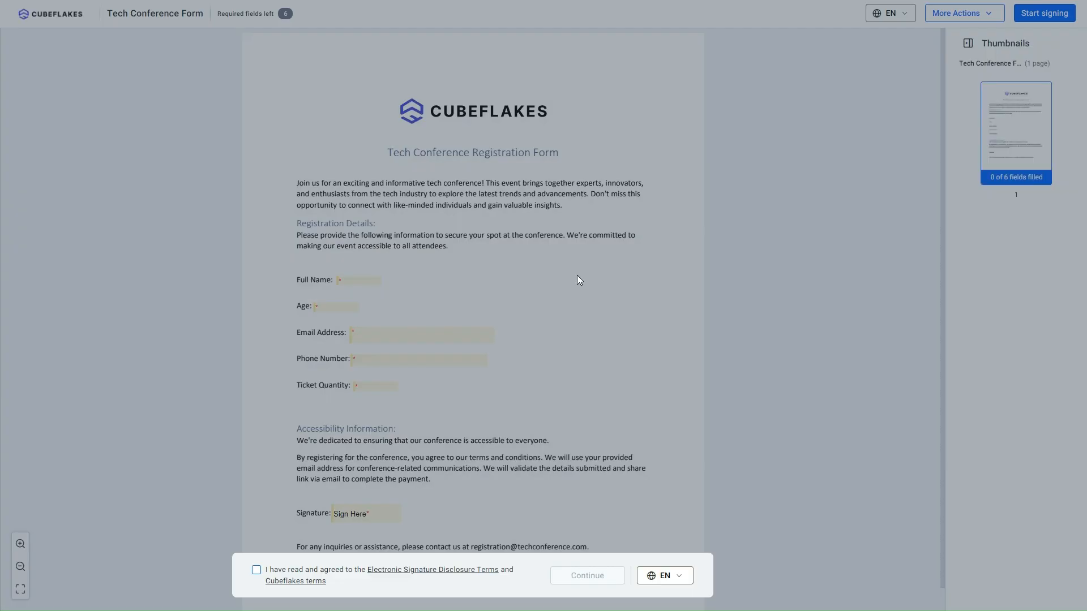
pyautogui.click(263, 571)
# Step: Enter the signer's full name and age 30, deleting a stray invalid letter
pyautogui.click(576, 575)
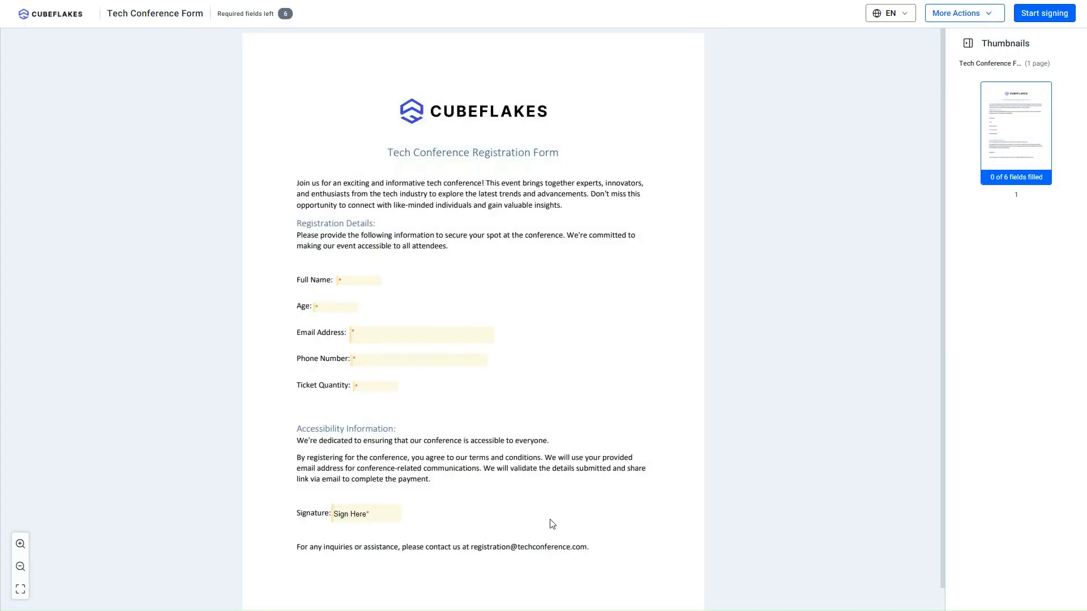
pyautogui.click(354, 278)
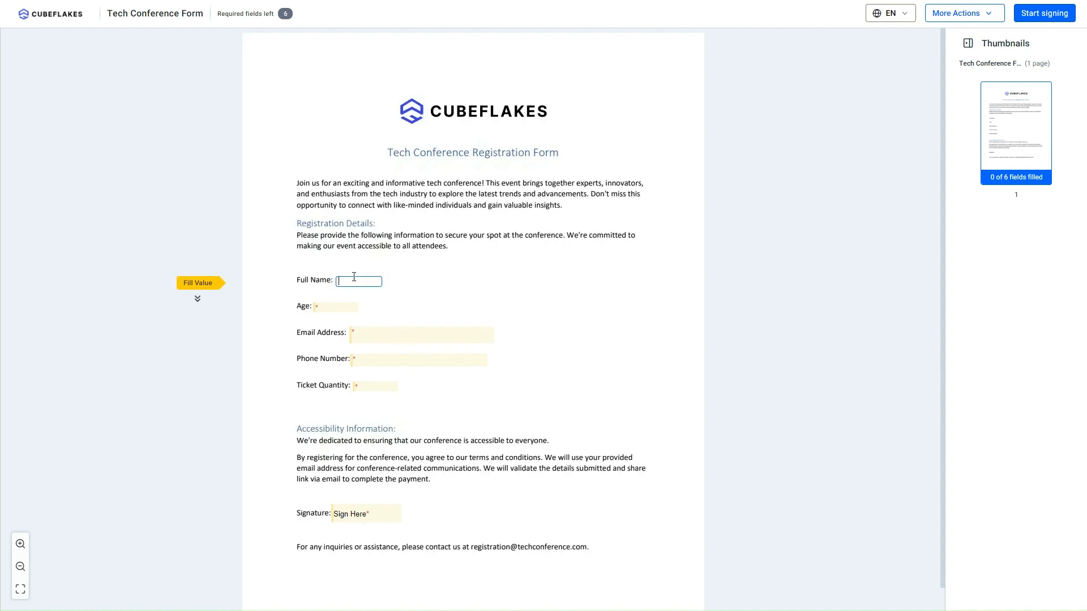
pyautogui.click(357, 306)
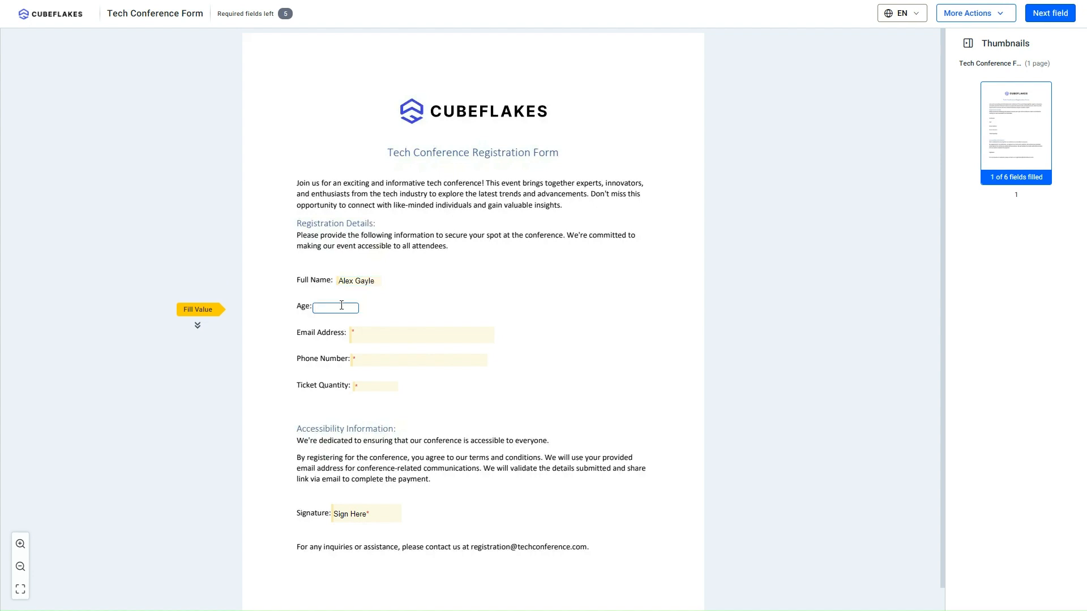
pyautogui.write('3')
pyautogui.write('s')
pyautogui.press('BackSpace')
# Step: Fill in the signer's email address, phone number and a ticket quantity of 2
pyautogui.click(372, 337)
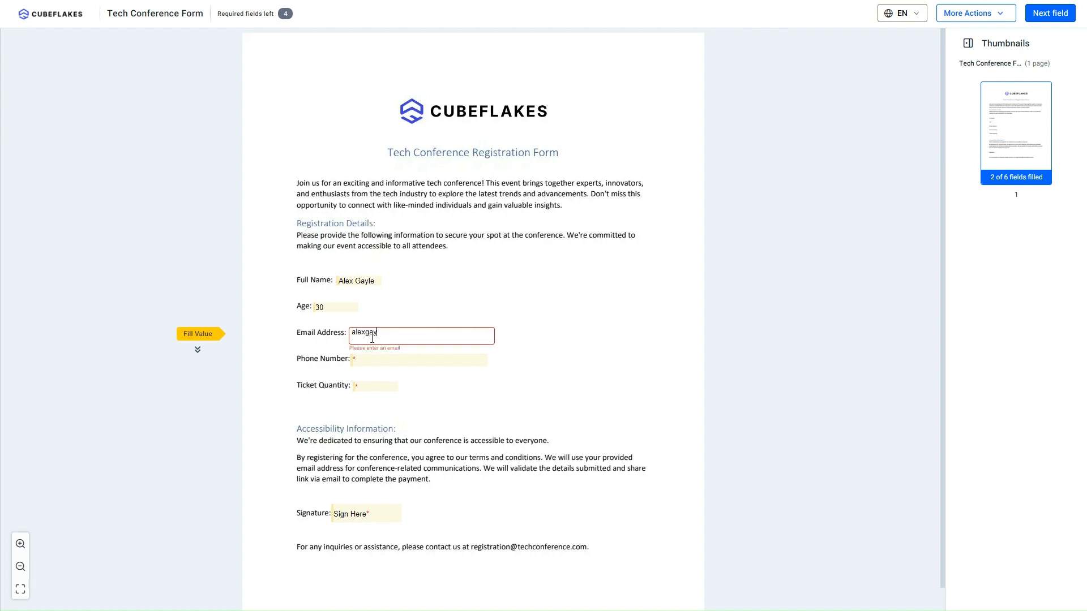
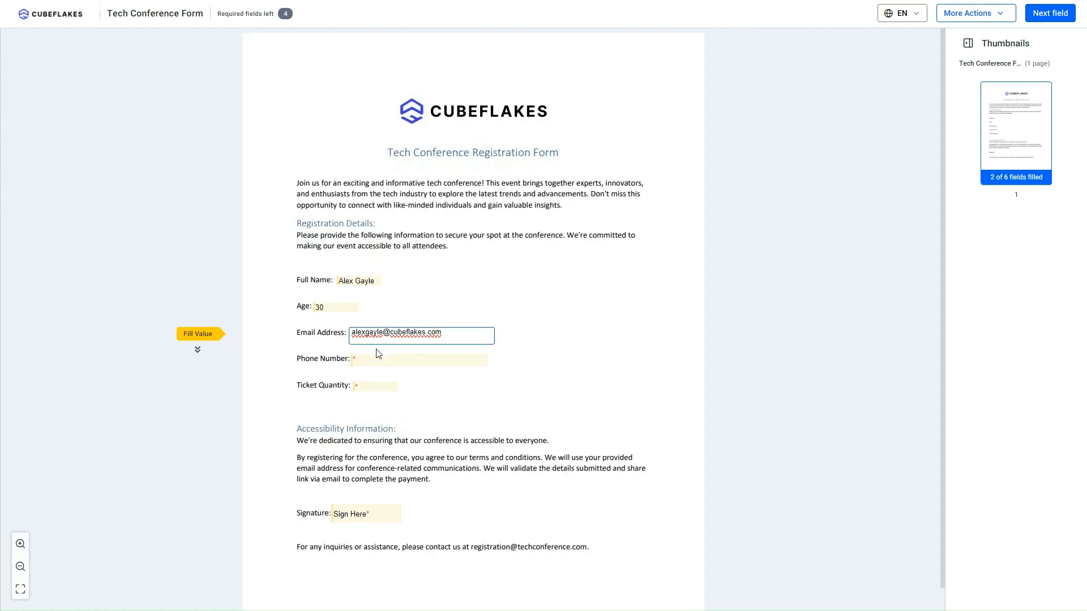
pyautogui.click(378, 363)
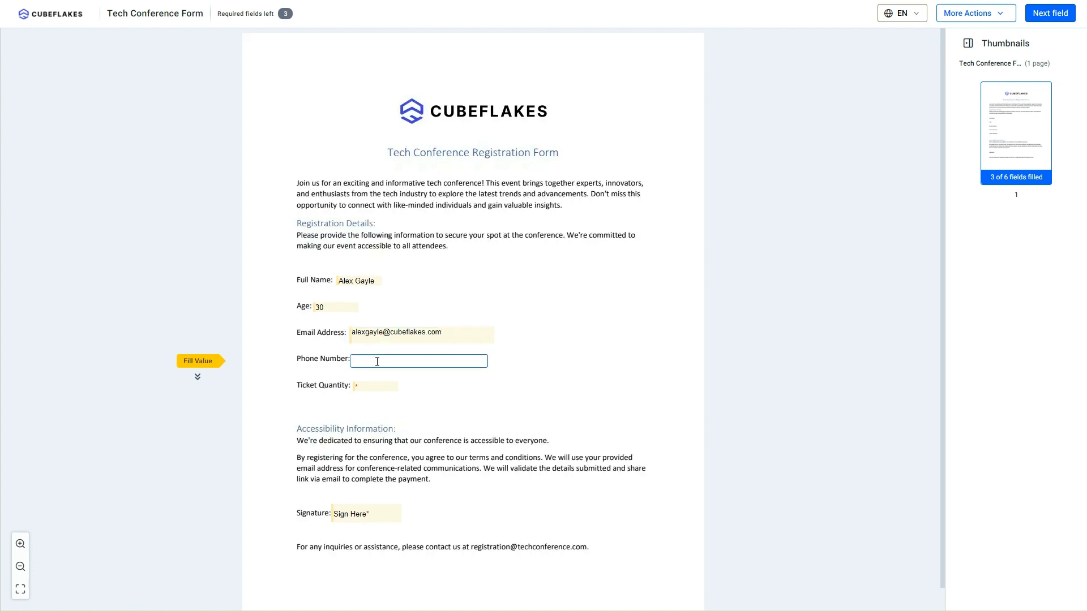
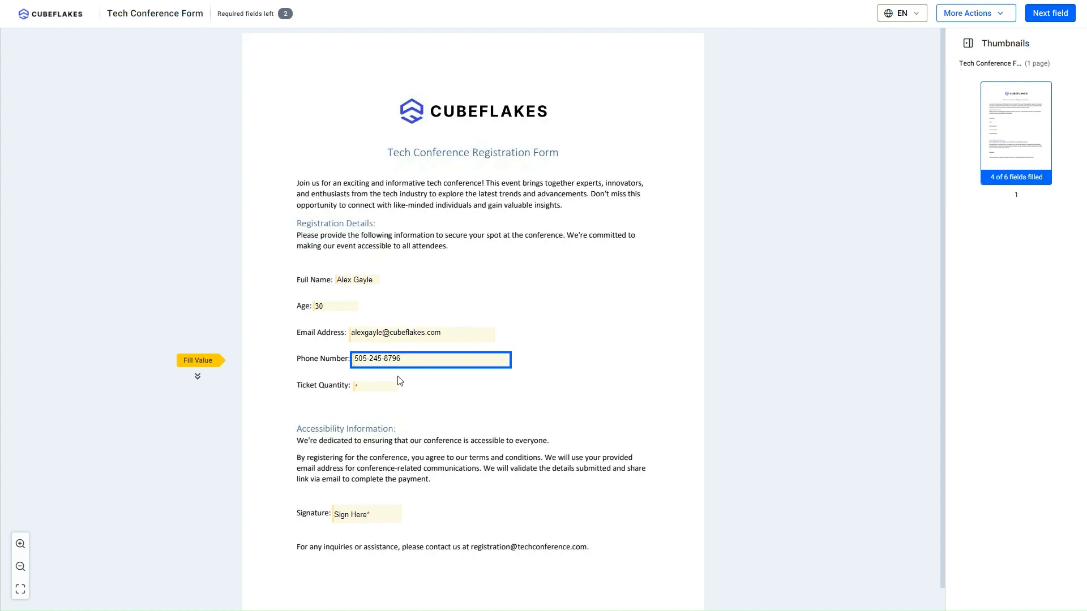
pyautogui.click(391, 388)
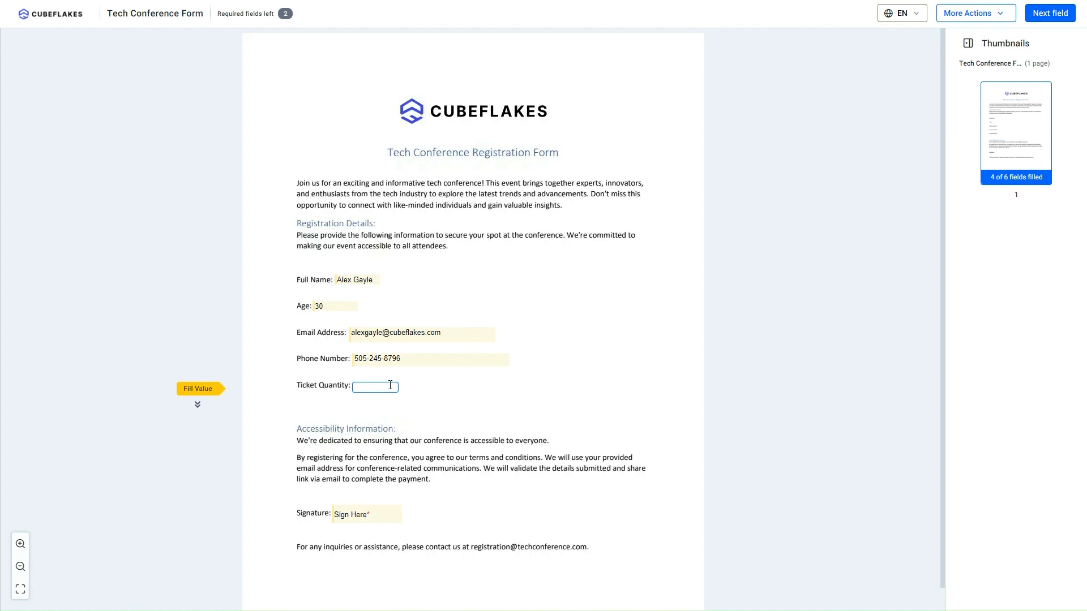
pyautogui.write('2')
pyautogui.click(387, 405)
# Step: Sign with a typed script-style signature and complete signing
pyautogui.click(361, 515)
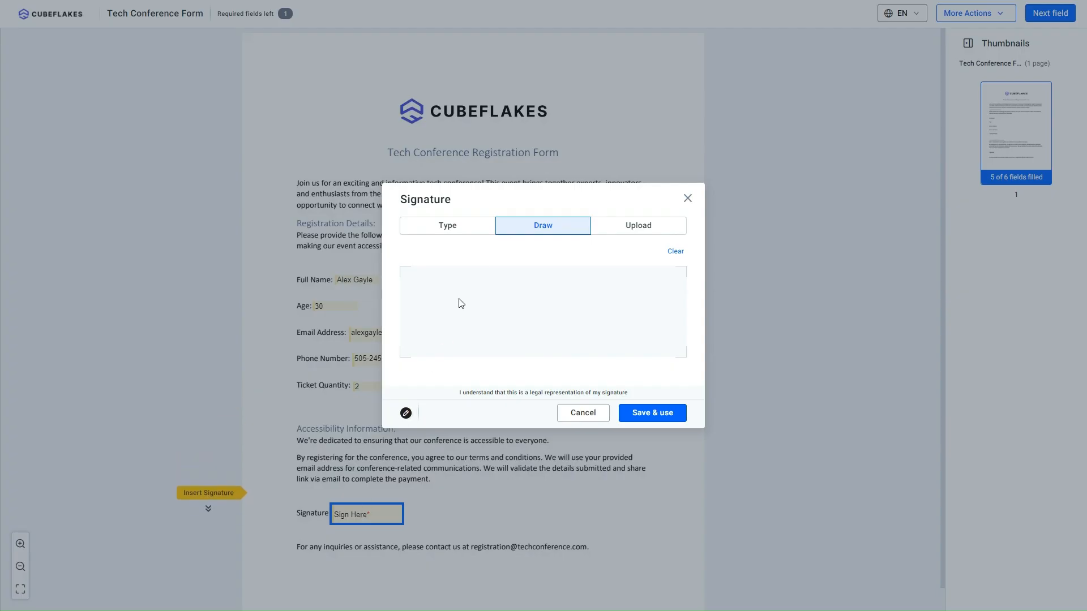
pyautogui.click(460, 225)
pyautogui.click(610, 305)
pyautogui.click(650, 415)
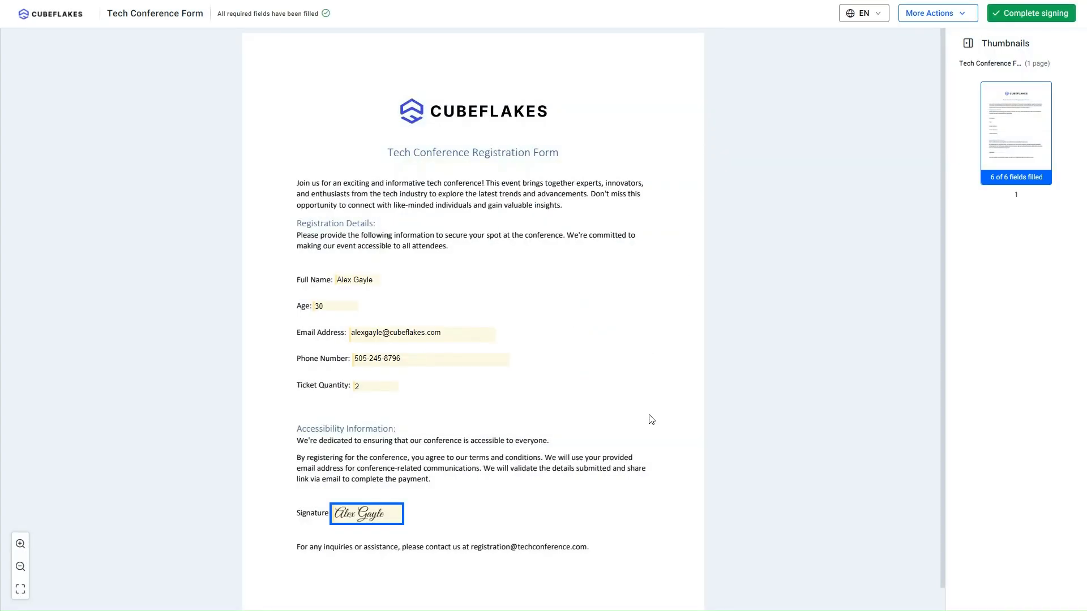
pyautogui.click(1012, 12)
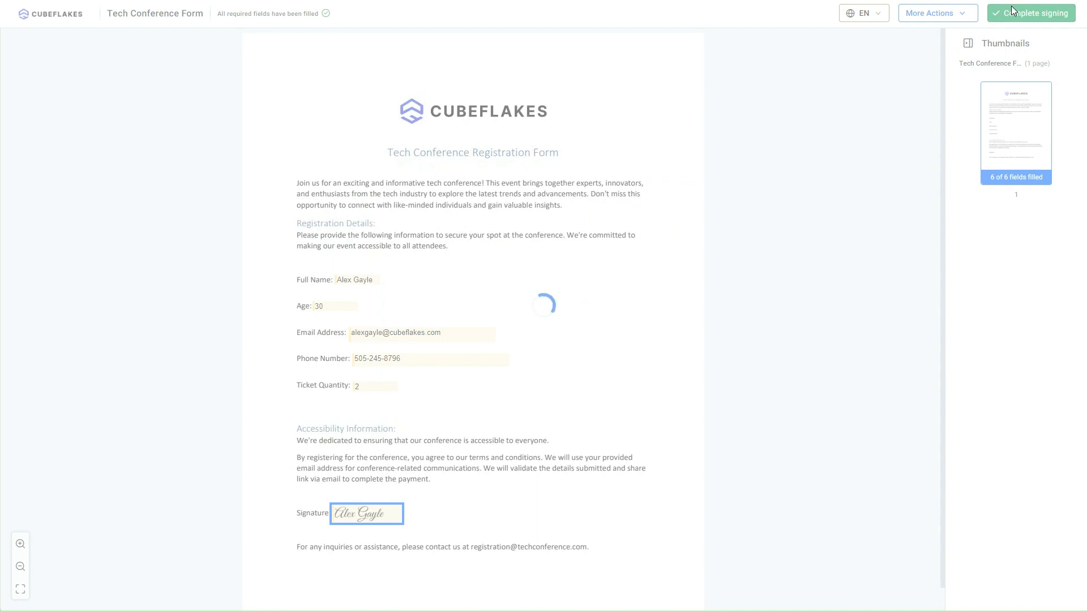